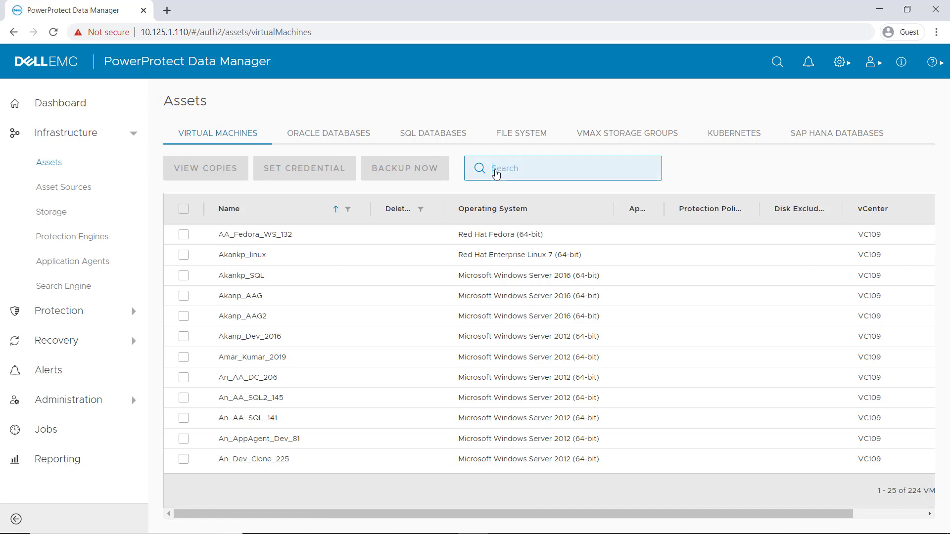
Step: Search the virtual machine assets for 10.125 and select Sri_AppAgent_SA(10.125.2.14)
{"action": "type", "text": "10.125"}
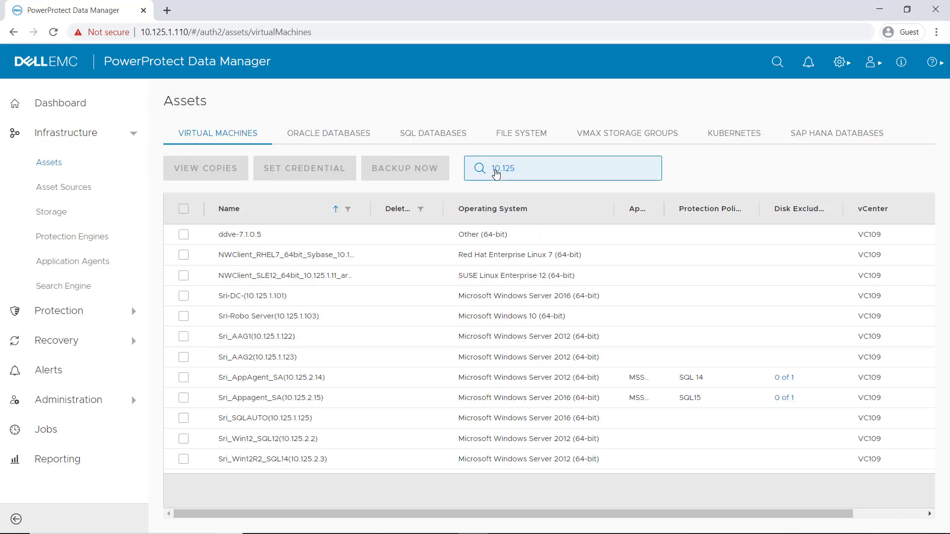
{"action": "left_click", "coordinate": [185, 379]}
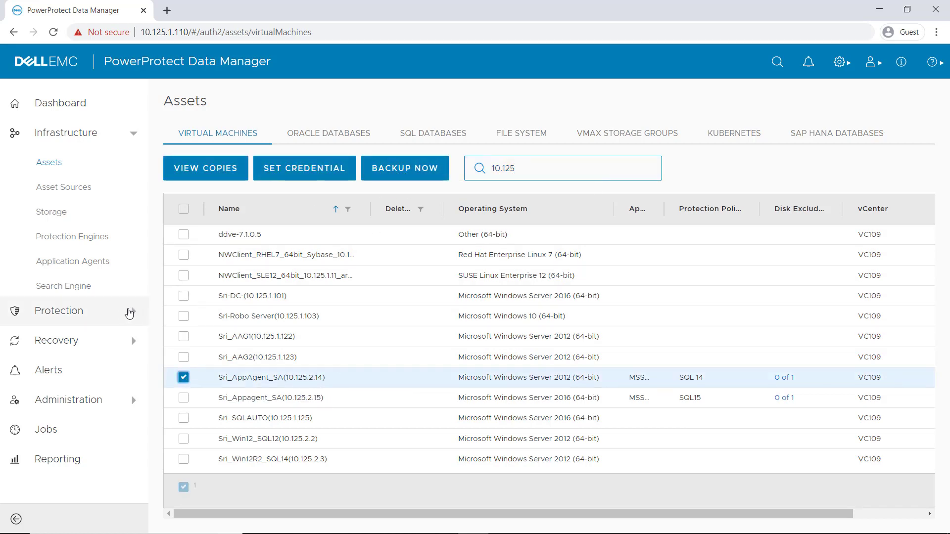
Step: Go to the protection policies and open the SQL 14 policy for editing
{"action": "left_click", "coordinate": [129, 311]}
{"action": "left_click", "coordinate": [102, 341]}
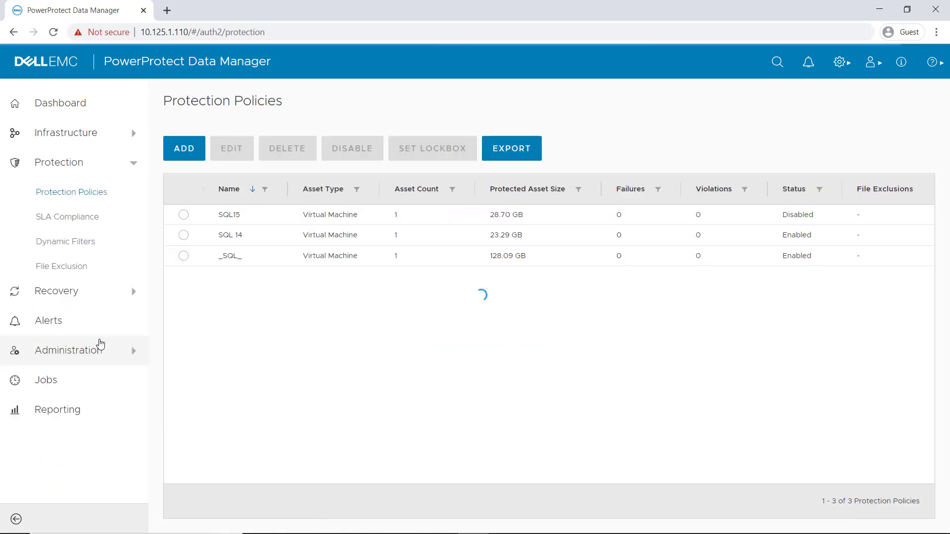
{"action": "left_click", "coordinate": [184, 243]}
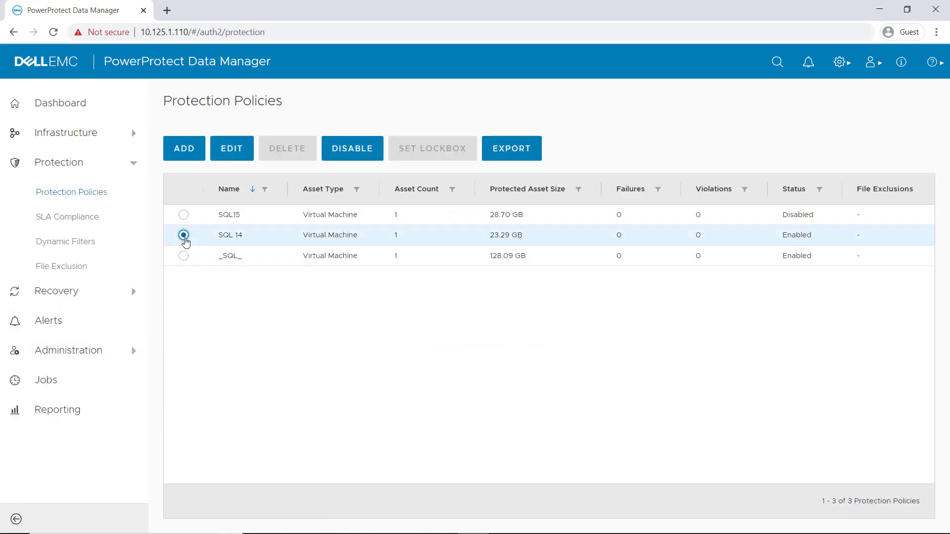
{"action": "left_click", "coordinate": [236, 157]}
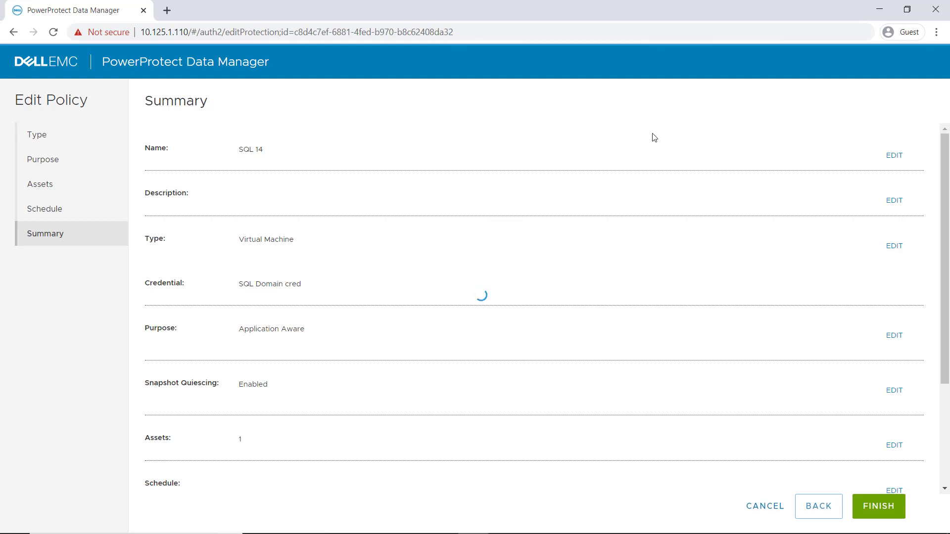
Step: Review the SQL 14 policy's type, purpose, assets and schedule settings, and save the policy
{"action": "left_click", "coordinate": [893, 161]}
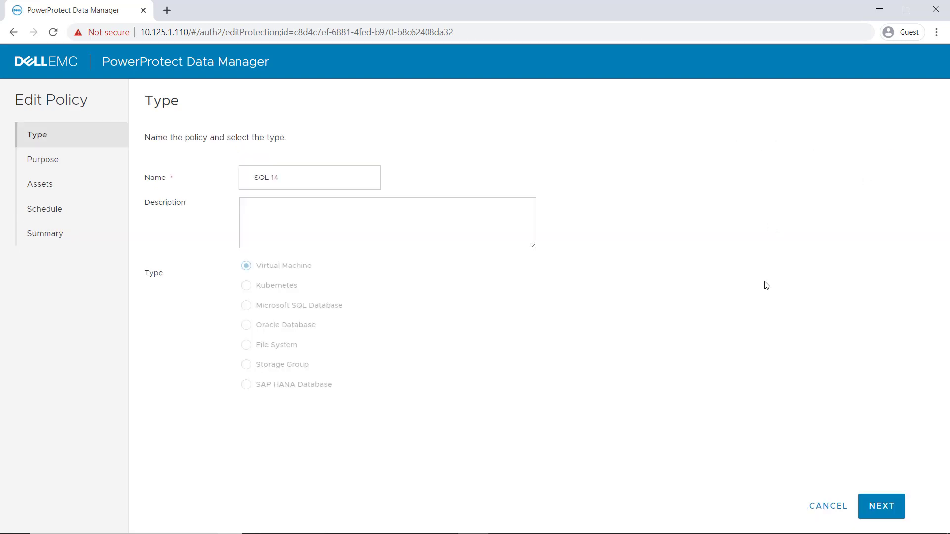
{"action": "left_click", "coordinate": [874, 507]}
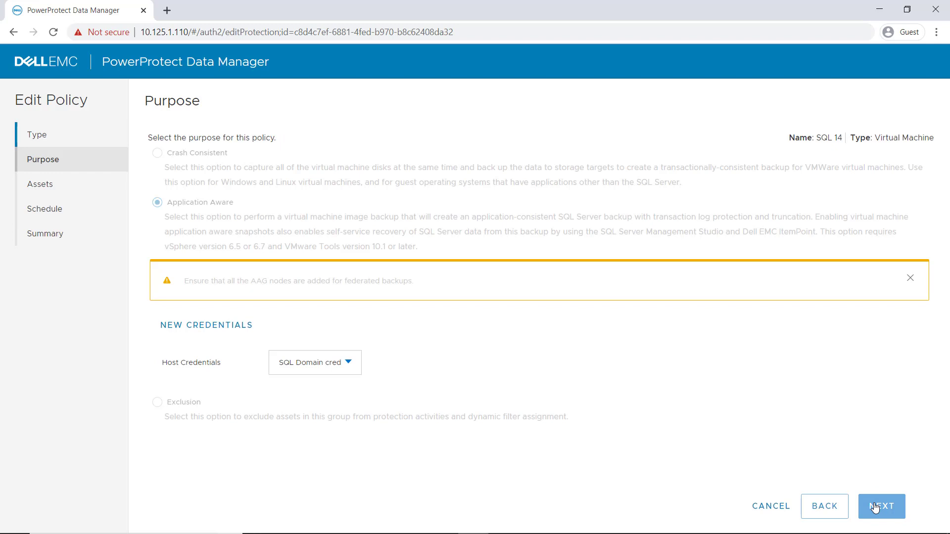
{"action": "left_click", "coordinate": [875, 507]}
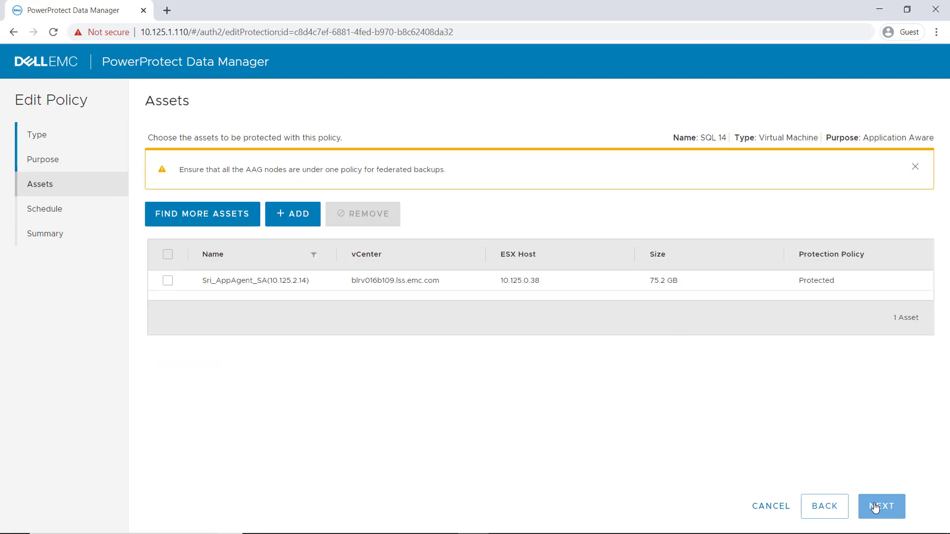
{"action": "left_click", "coordinate": [875, 507]}
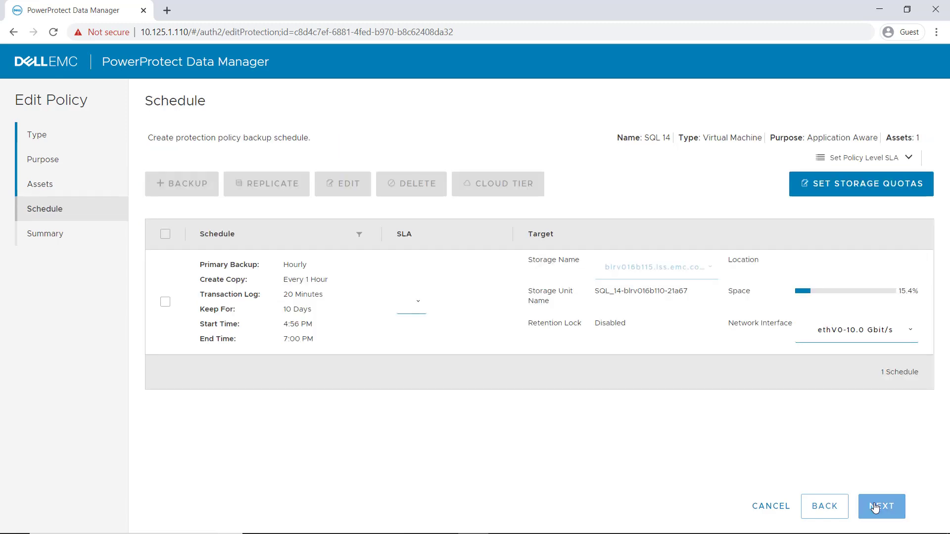
{"action": "left_click", "coordinate": [874, 507]}
{"action": "left_click", "coordinate": [875, 507]}
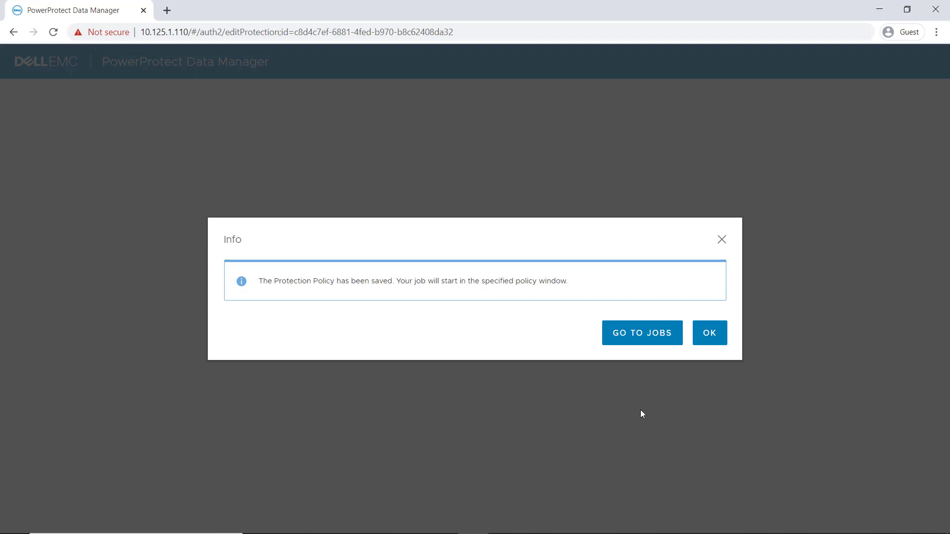
{"action": "left_click", "coordinate": [707, 333]}
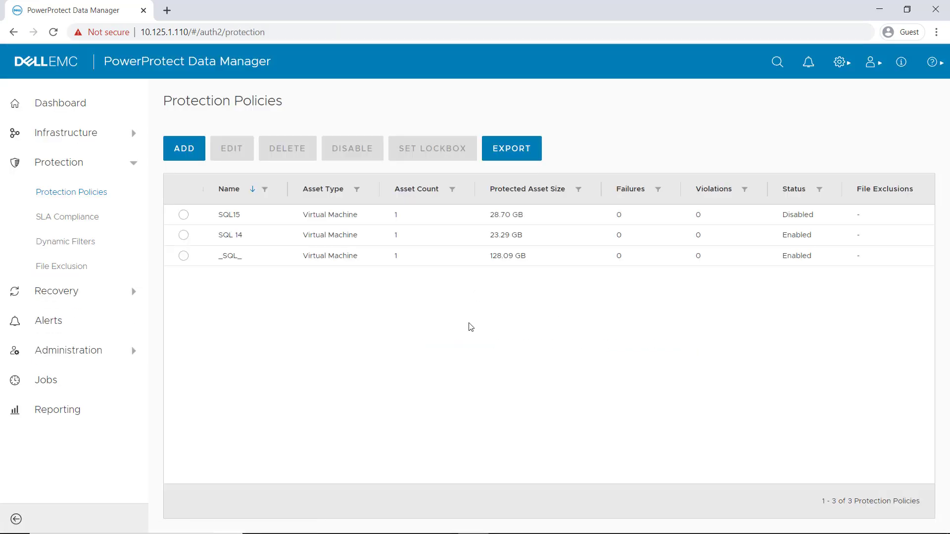
Step: View the recovery copies of Sri_AppAgent_SA(10.125.2.14) on the DD storage target and select the Apr 6, 2020 copy
{"action": "left_click", "coordinate": [129, 293]}
{"action": "left_click", "coordinate": [72, 325]}
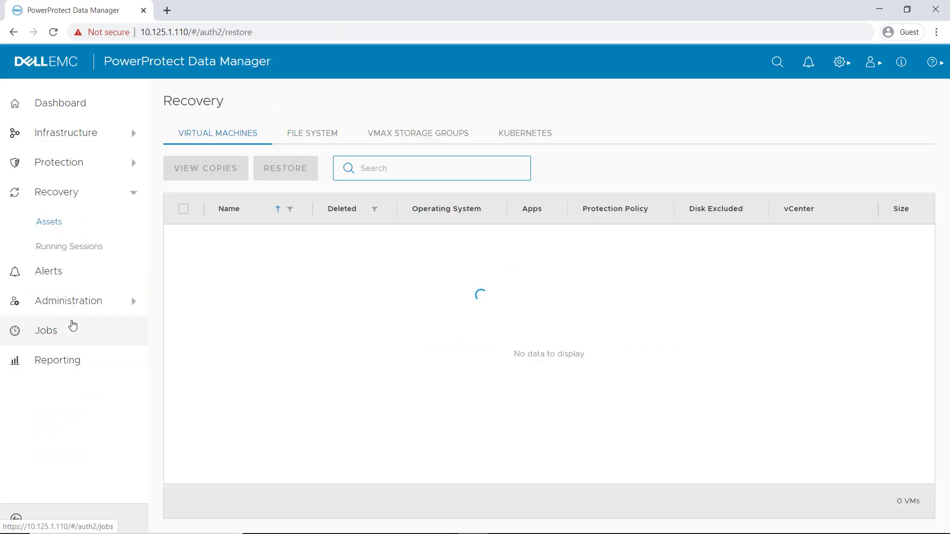
{"action": "left_click", "coordinate": [183, 235]}
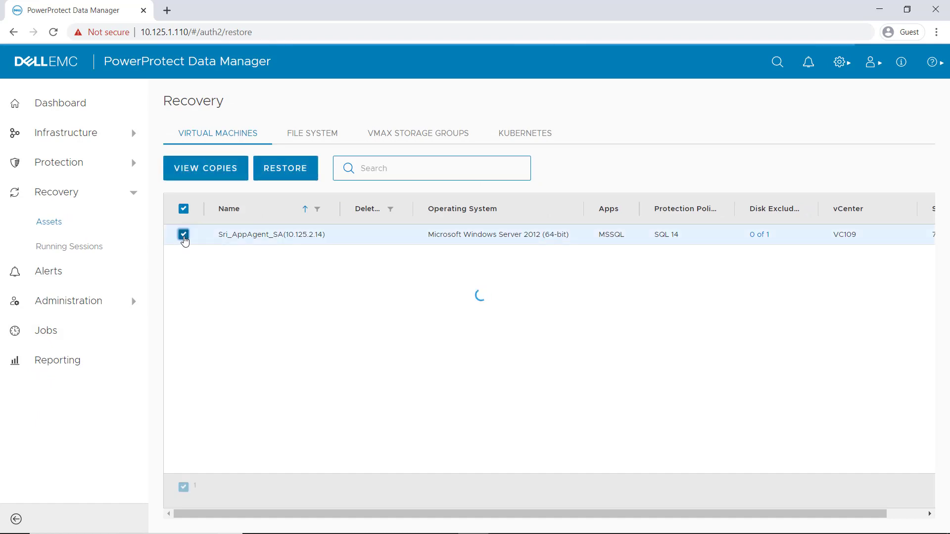
{"action": "left_click", "coordinate": [238, 179]}
{"action": "left_click", "coordinate": [250, 190]}
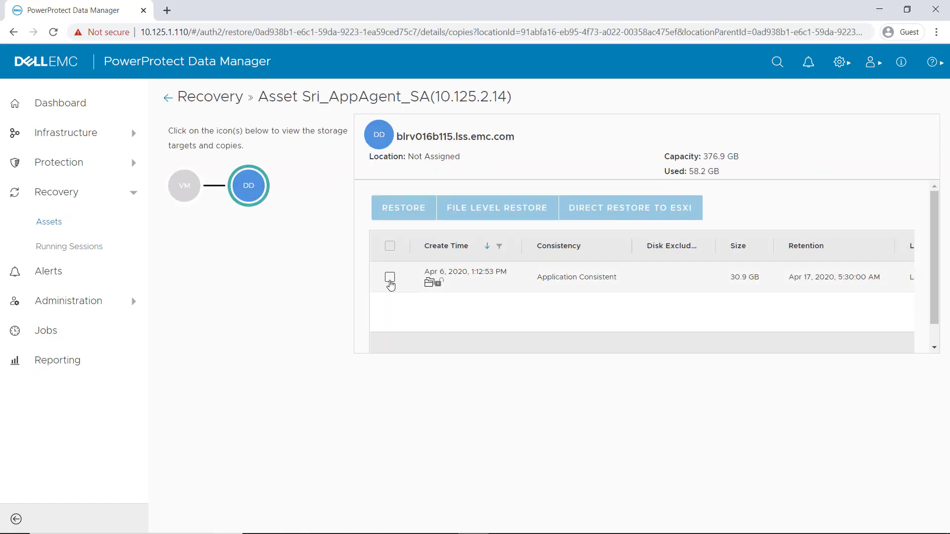
{"action": "left_click", "coordinate": [390, 278]}
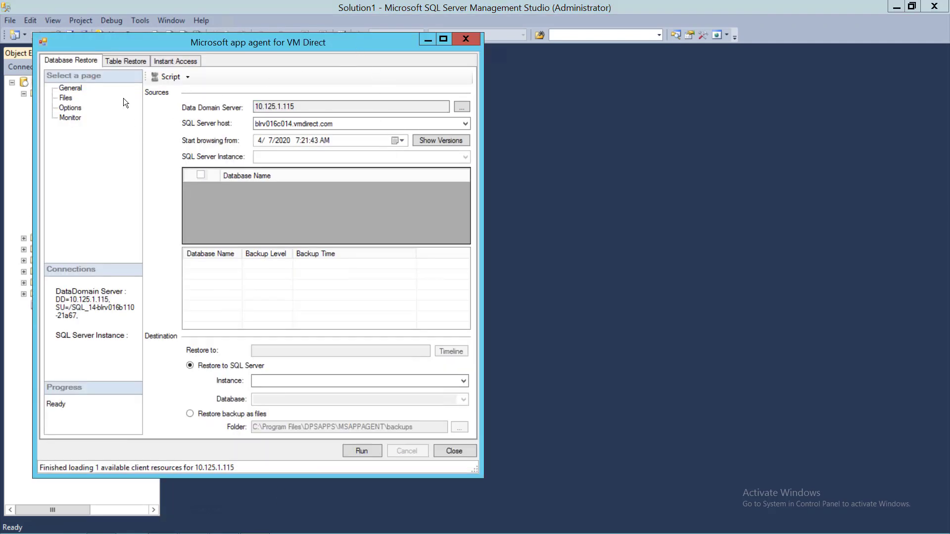
Step: Look at the table restore page, switch to Instant Access and examine the Data Domain server list and lockbox settings
{"action": "left_click", "coordinate": [131, 61]}
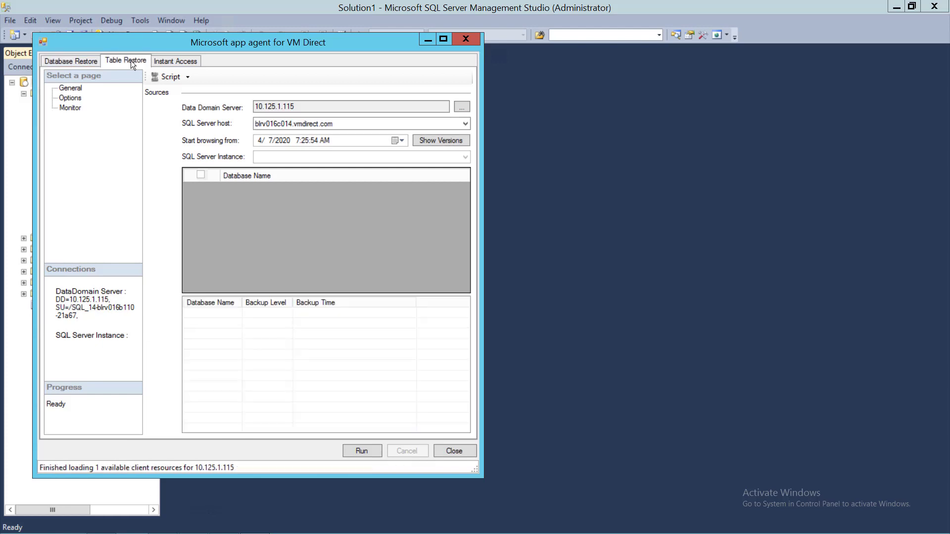
{"action": "left_click", "coordinate": [173, 60]}
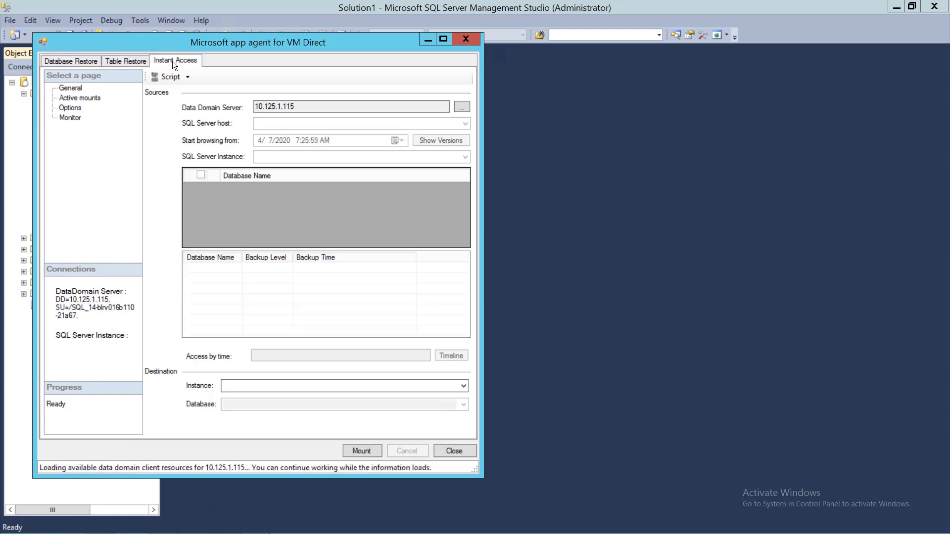
{"action": "left_click", "coordinate": [462, 107]}
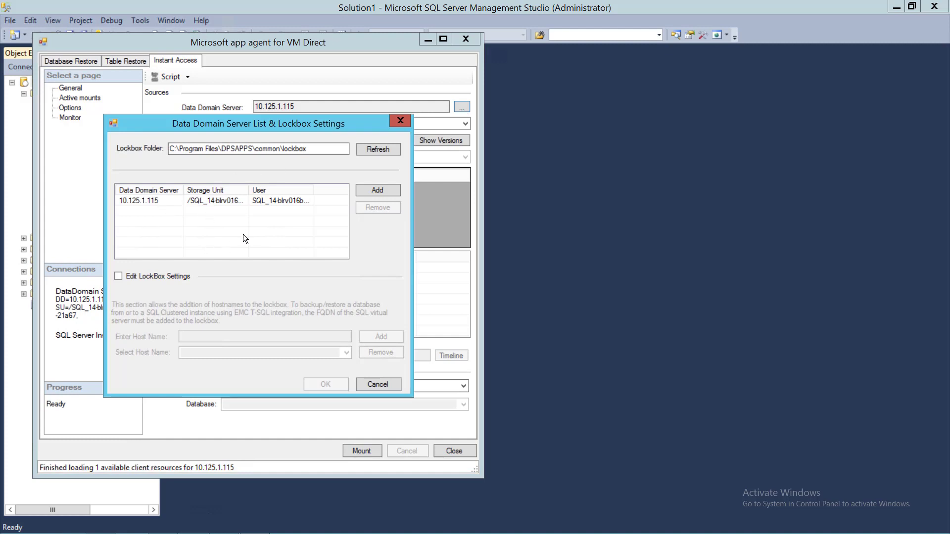
{"action": "left_click", "coordinate": [367, 384]}
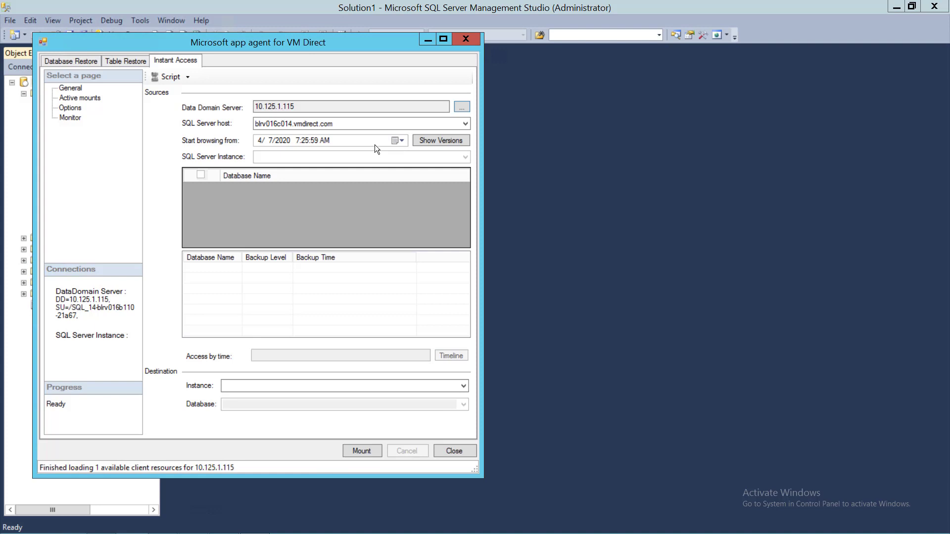
Step: Set the browsing start date to 4/6/2020 and show the database backup versions available
{"action": "left_click", "coordinate": [401, 141]}
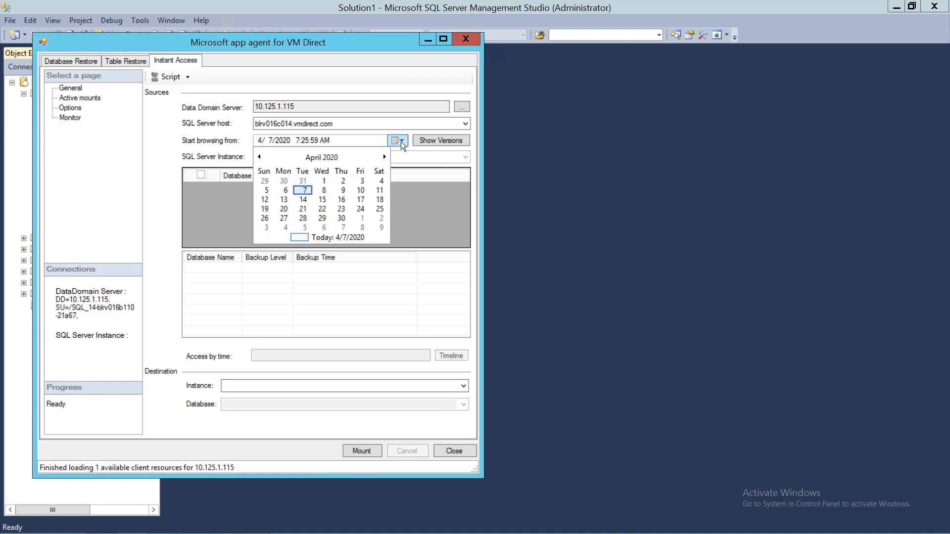
{"action": "left_click", "coordinate": [286, 191]}
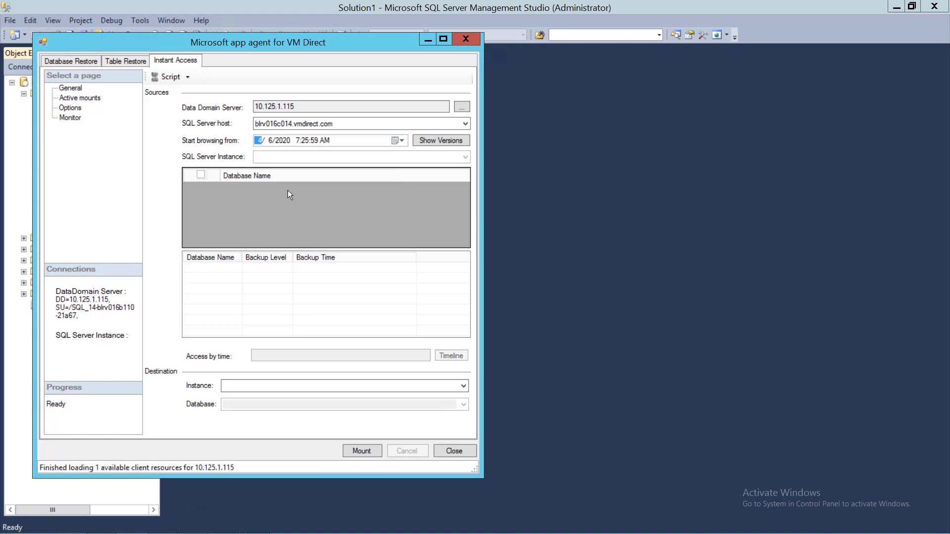
{"action": "left_click", "coordinate": [432, 142]}
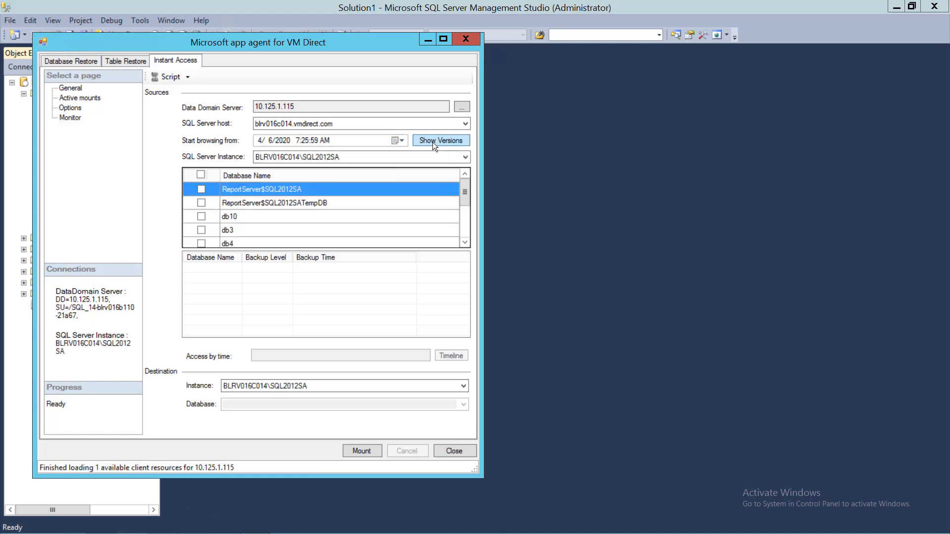
Step: Select the db6 database as the Instant Access source and check its full backup
{"action": "left_click_drag", "start_coordinate": [466, 191], "coordinate": [465, 216]}
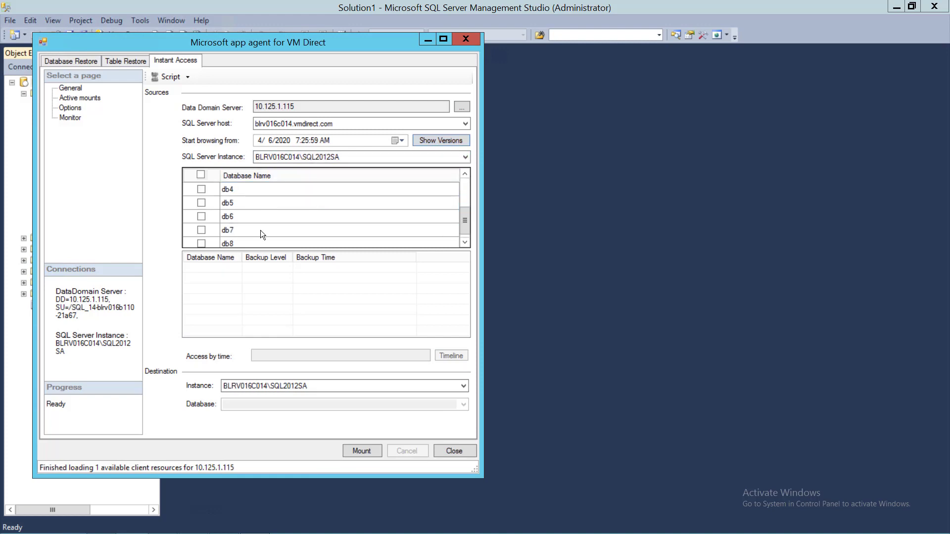
{"action": "left_click", "coordinate": [202, 216]}
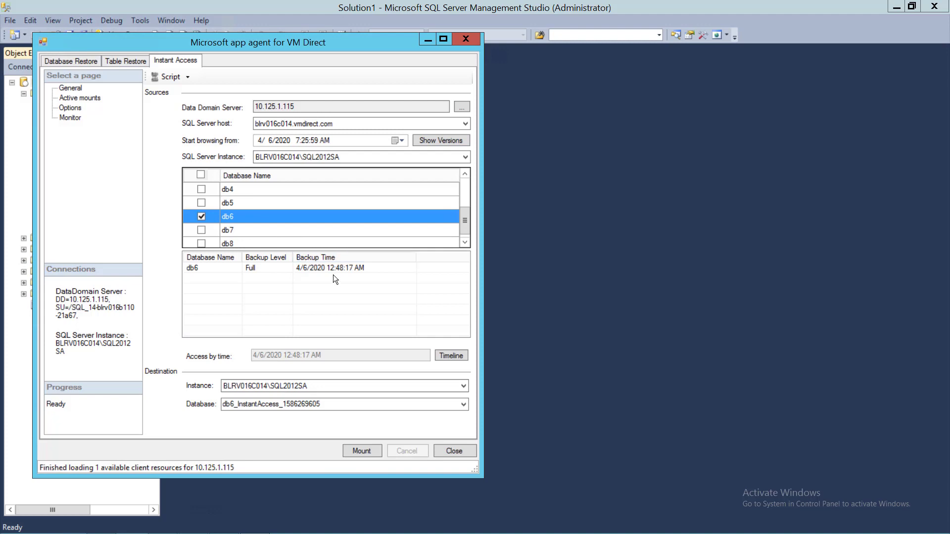
{"action": "left_click", "coordinate": [234, 269]}
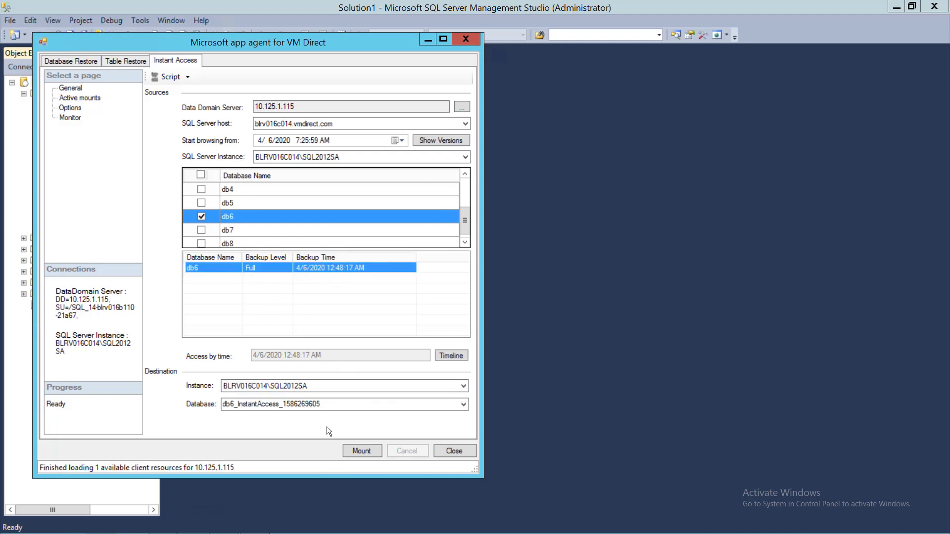
Step: Name the destination database db6_InstantAccess_TME_Demo and mount it on the BLRV016C014\SQL2012SA instance
{"action": "left_click", "coordinate": [364, 388]}
{"action": "left_click", "coordinate": [342, 404]}
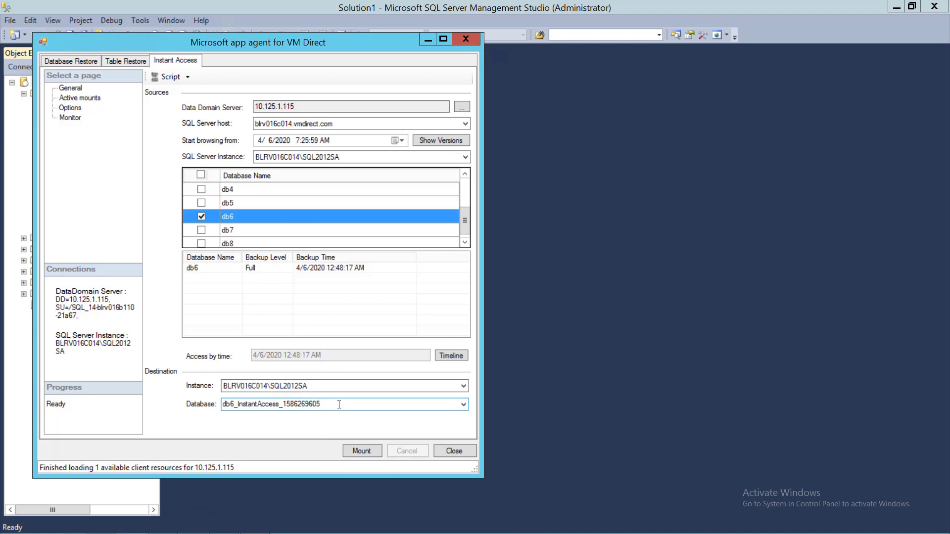
{"action": "left_click", "coordinate": [338, 404]}
{"action": "left_click", "coordinate": [339, 404]}
{"action": "key", "text": "BackSpace"}
{"action": "key", "text": "BackSpace"}
{"action": "key", "text": "BackSpace"}
{"action": "key", "text": "BackSpace"}
{"action": "key", "text": "BackSpace"}
{"action": "key", "text": "BackSpace"}
{"action": "key", "text": "BackSpace"}
{"action": "key", "text": "BackSpace"}
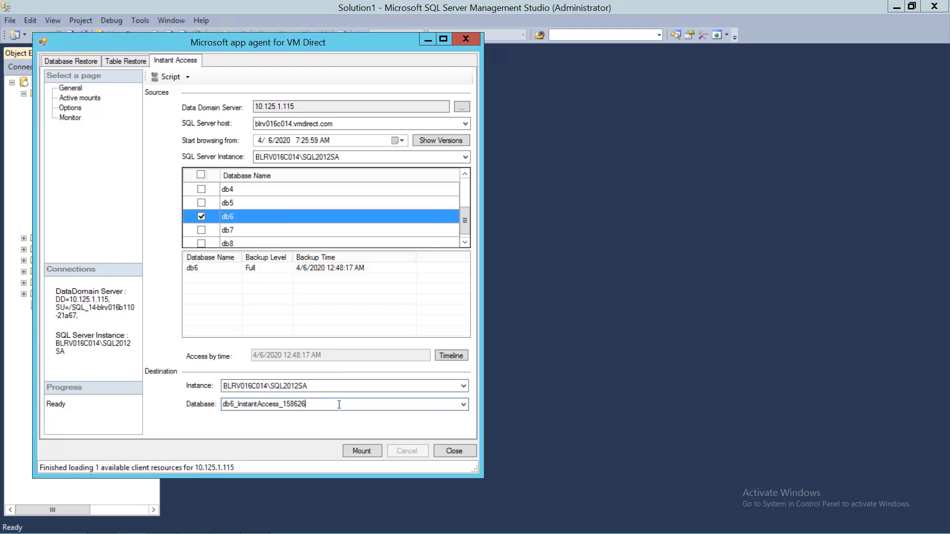
{"action": "key", "text": "BackSpace"}
{"action": "key", "text": "BackSpace"}
{"action": "type", "text": "TME_Demo"}
{"action": "left_click", "coordinate": [360, 450]}
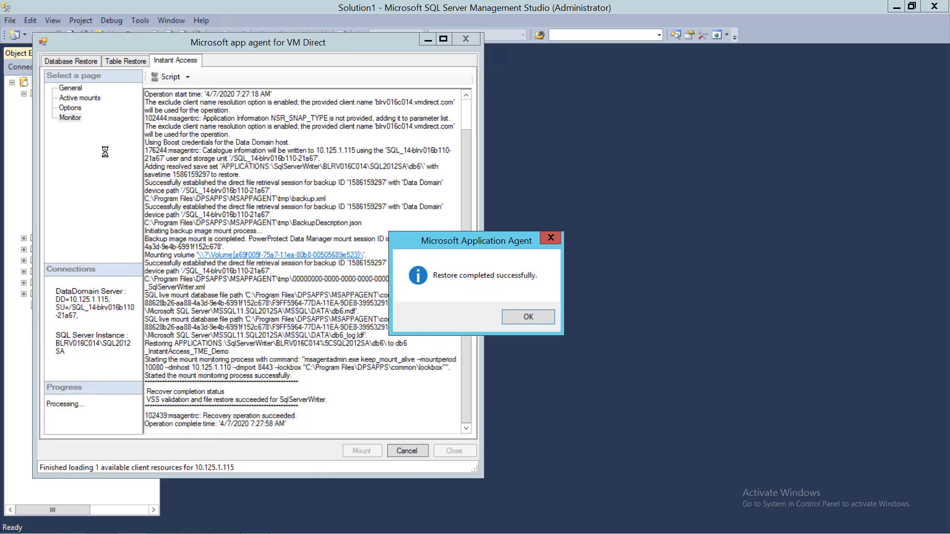
{"action": "left_click", "coordinate": [523, 315]}
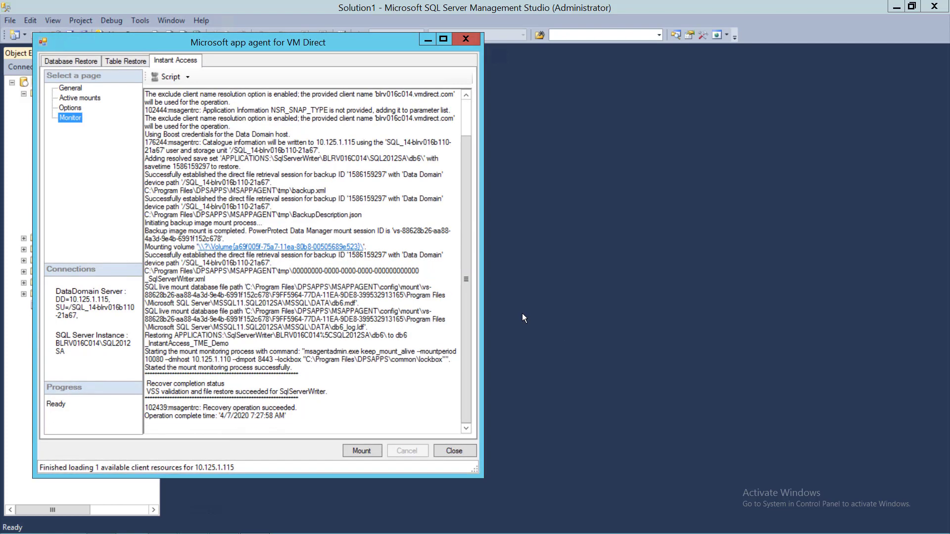
Step: Examine the Instant Access mount options and the list of active mounts
{"action": "left_click", "coordinate": [72, 108]}
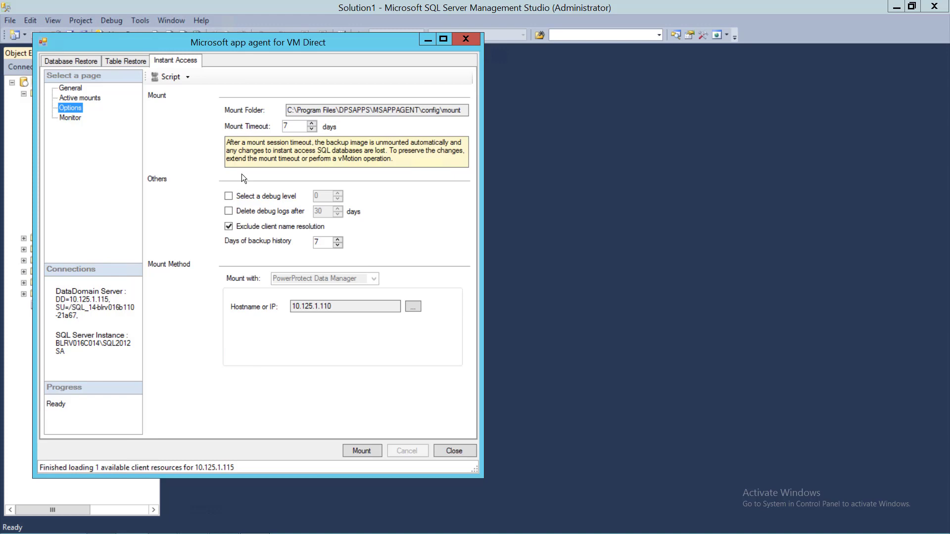
{"action": "left_click", "coordinate": [96, 100]}
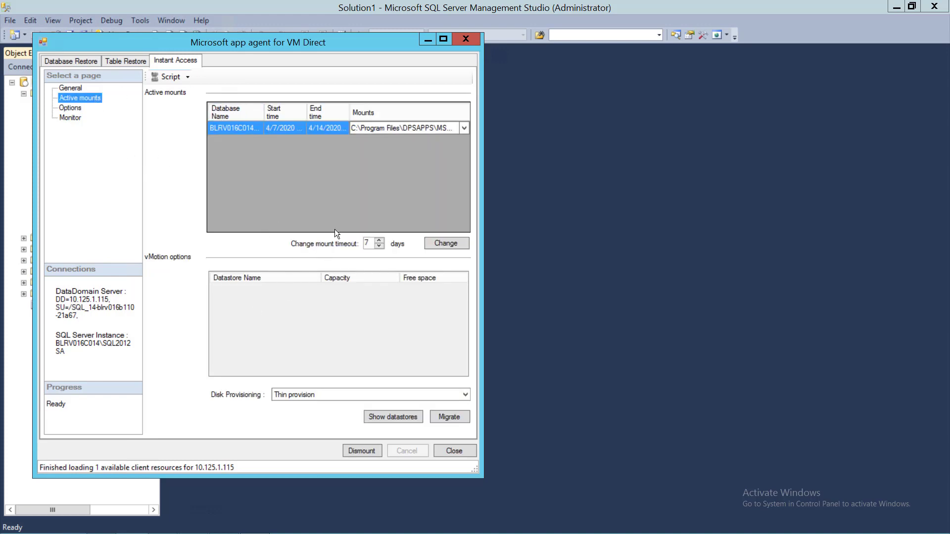
Step: Refresh the SQL Server object tree, expand db6_InstantAccess_TME_Demo under the databases and select its Tables folder
{"action": "left_click", "coordinate": [172, 7]}
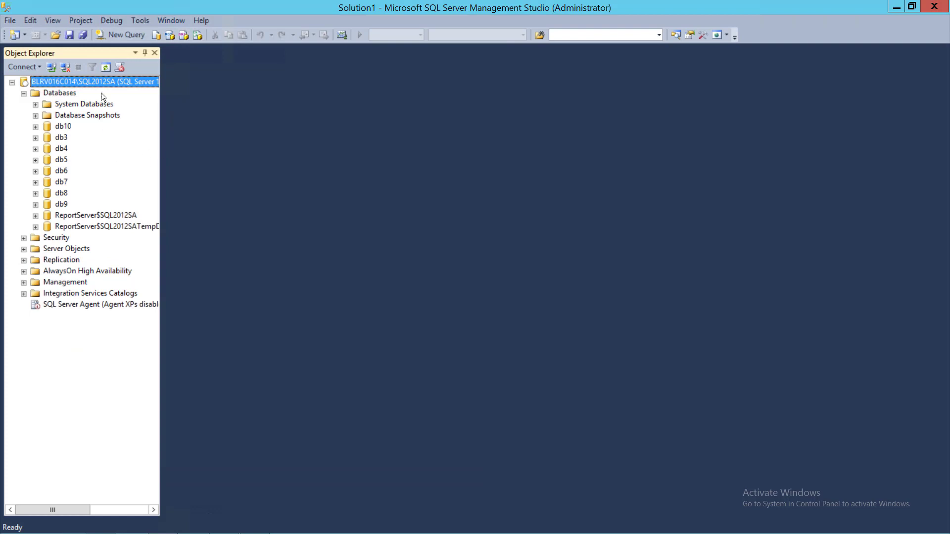
{"action": "left_click", "coordinate": [105, 67]}
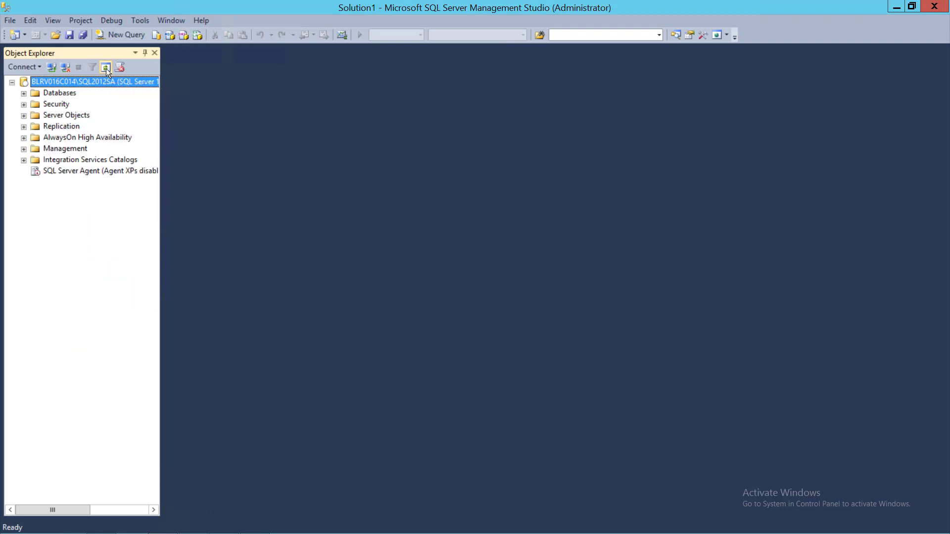
{"action": "left_click", "coordinate": [23, 94]}
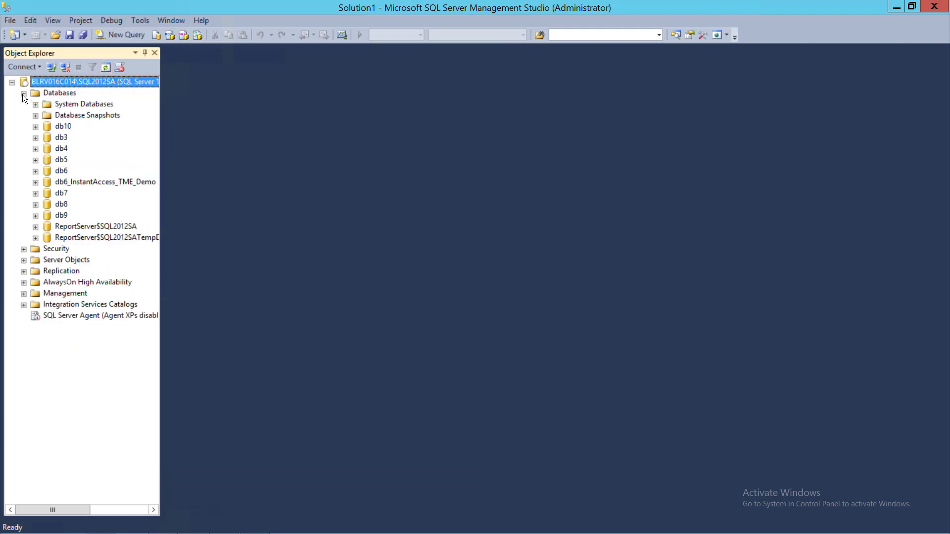
{"action": "left_click", "coordinate": [36, 182]}
{"action": "left_click", "coordinate": [79, 205]}
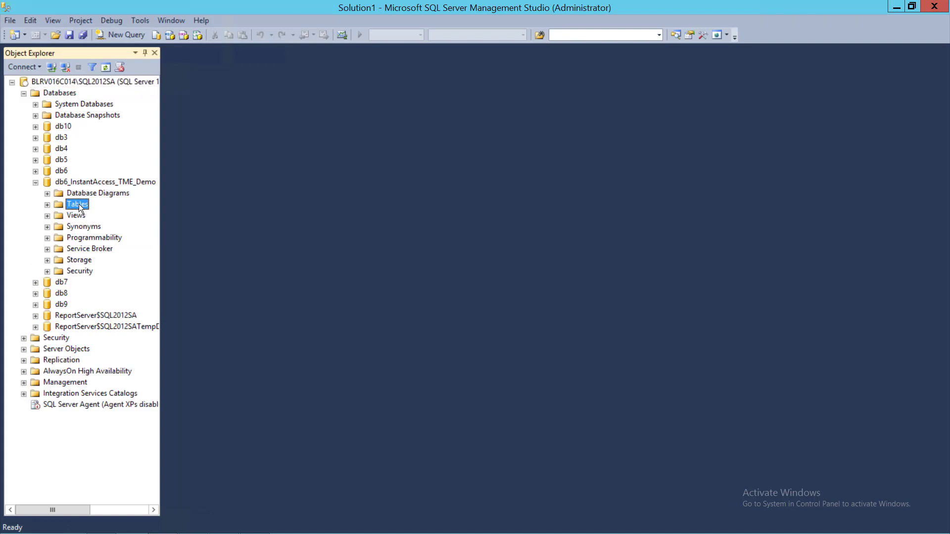
Step: Create a table named Demo Table with a TME Demo column in db6_InstantAccess_TME_Demo, save it and expand the Tables folder
{"action": "right_click", "coordinate": [77, 203]}
{"action": "left_click", "coordinate": [94, 209]}
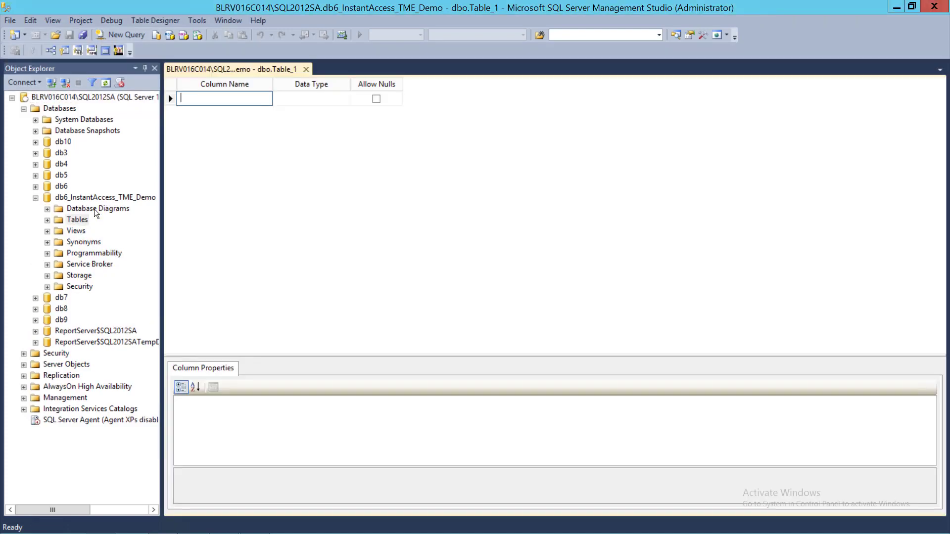
{"action": "type", "text": "TME Demo"}
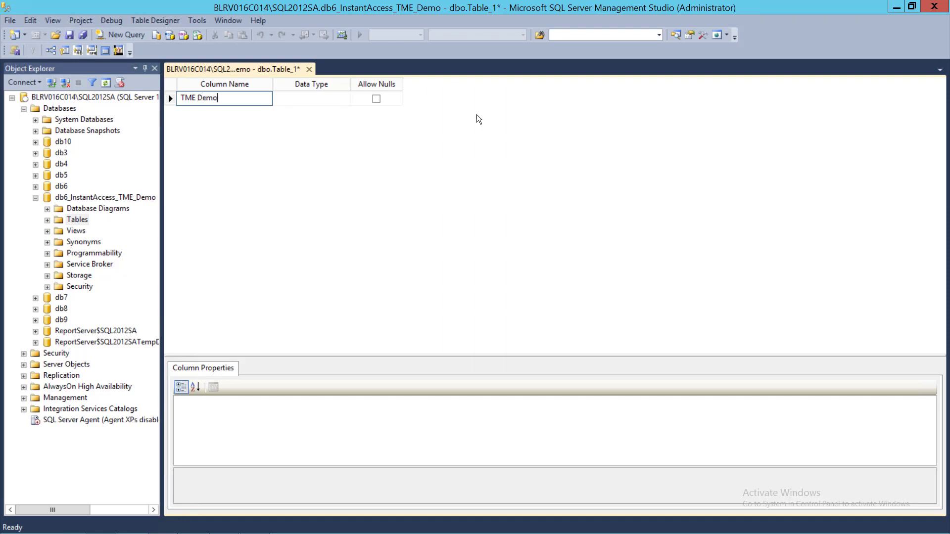
{"action": "left_click", "coordinate": [69, 38]}
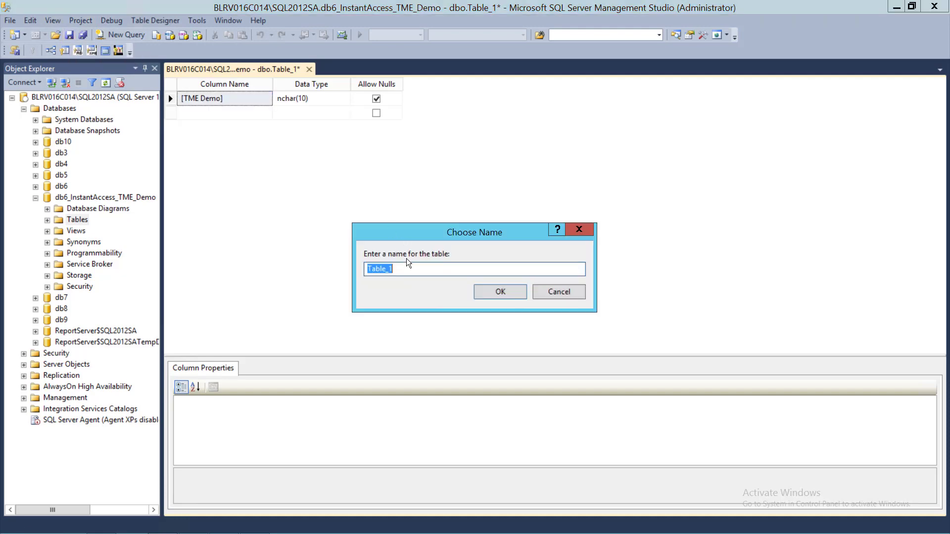
{"action": "type", "text": "Demo Table"}
{"action": "left_click", "coordinate": [507, 294]}
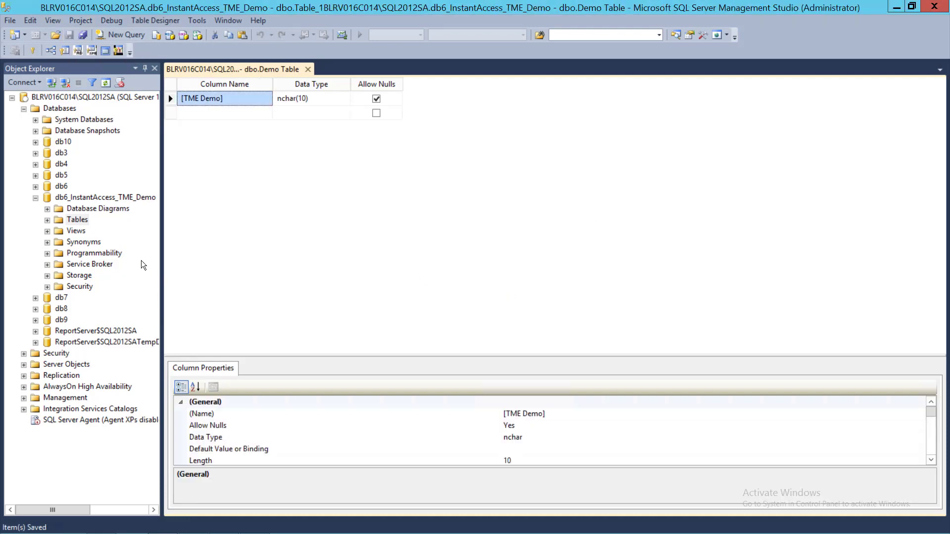
{"action": "left_click", "coordinate": [48, 220]}
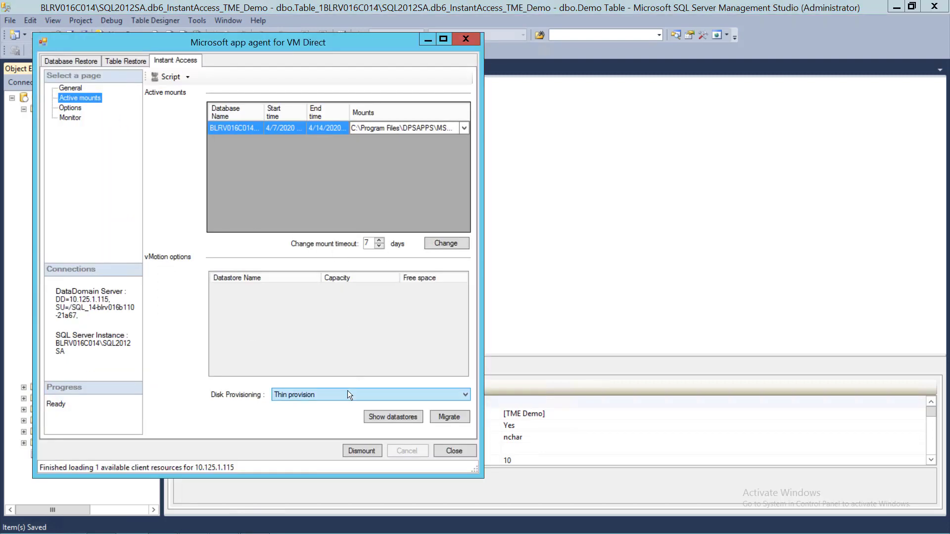
Step: Show the vMotion datastores for the active mount and dismount the db6_InstantAccess_TME_Demo Instant Access session
{"action": "left_click", "coordinate": [390, 417]}
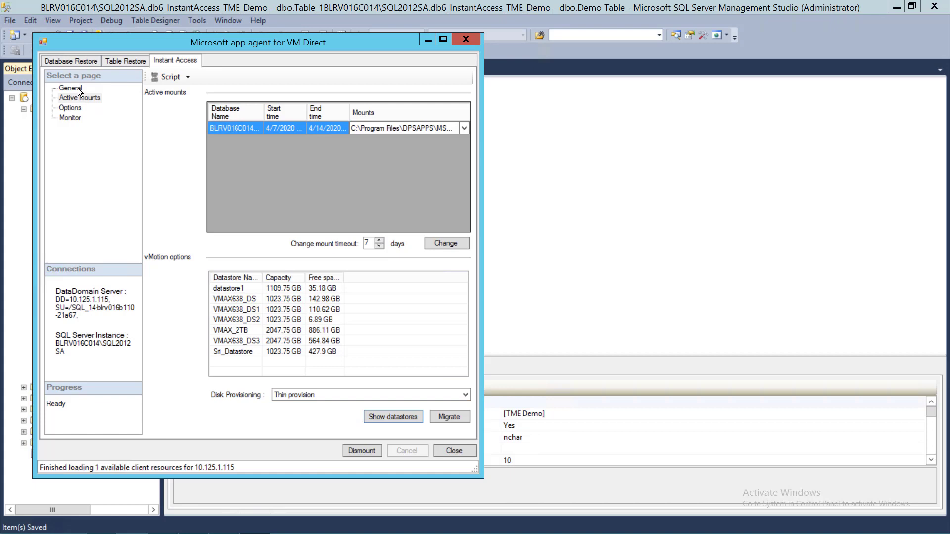
{"action": "left_click", "coordinate": [358, 451]}
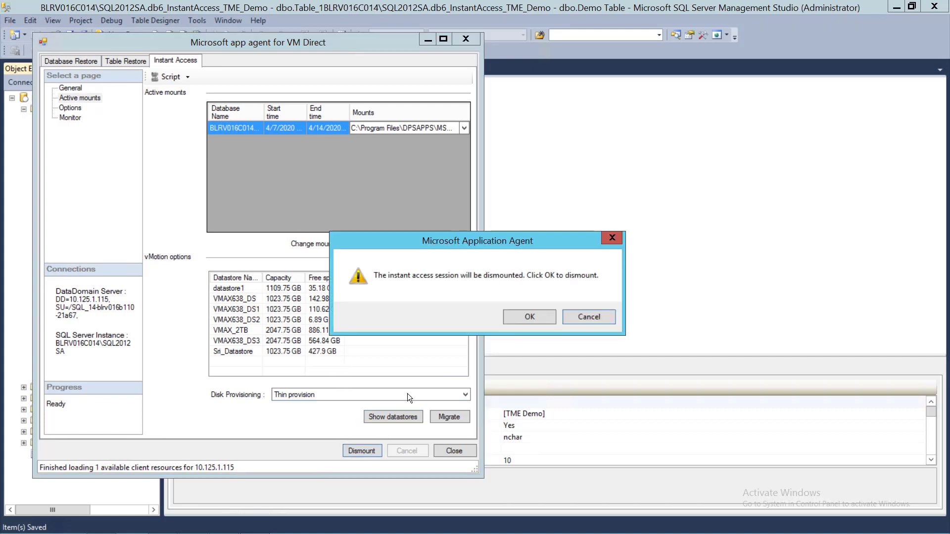
{"action": "left_click", "coordinate": [524, 318]}
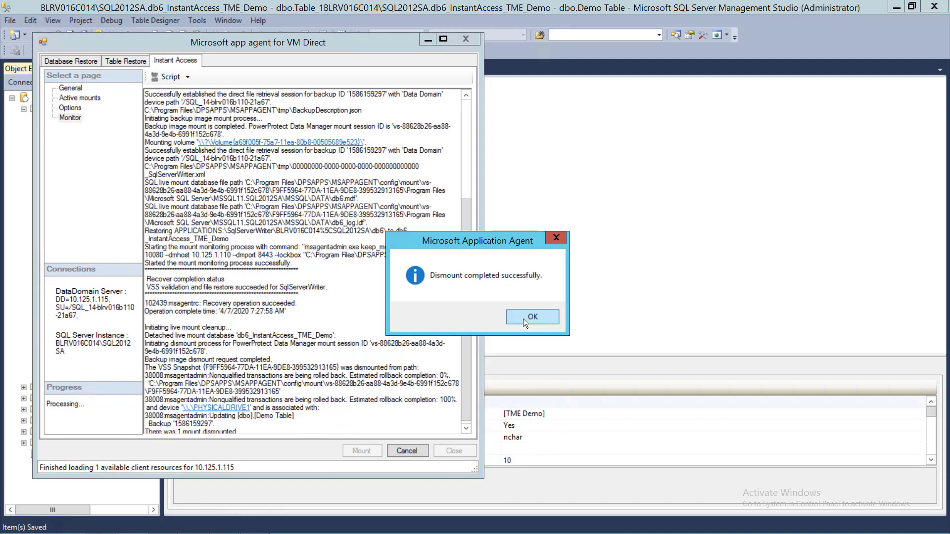
{"action": "left_click", "coordinate": [523, 318]}
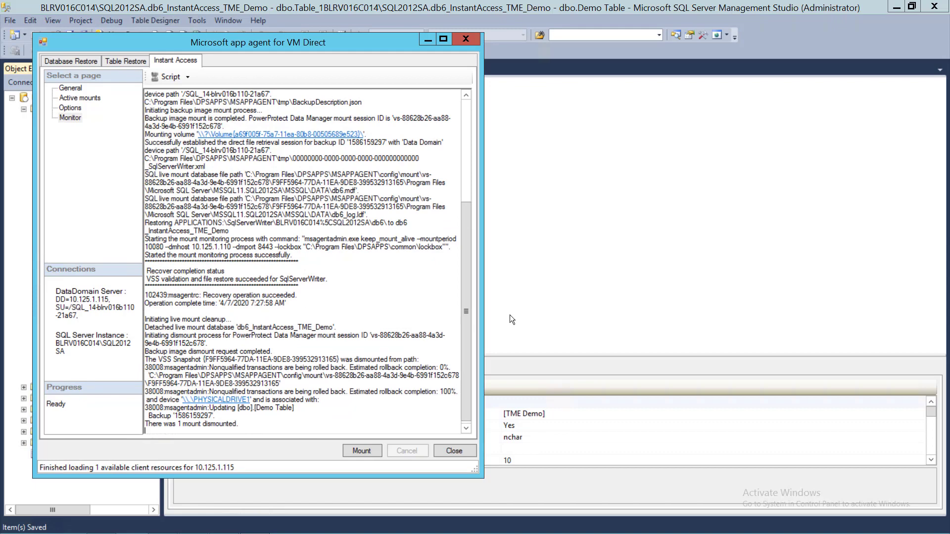
Step: Return to SQL Server Management Studio and reload the BLRV016C014\SQL2012SA object tree to check its database list
{"action": "left_click", "coordinate": [426, 42]}
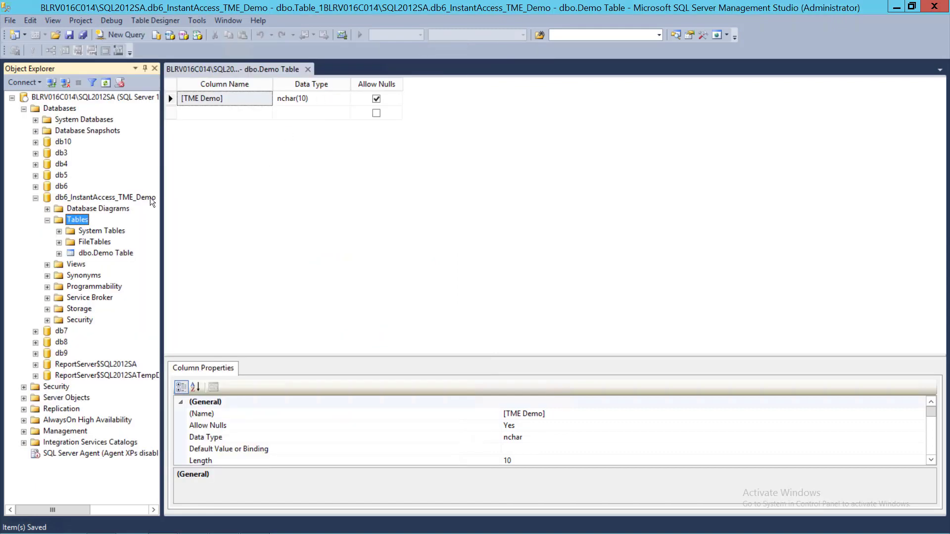
{"action": "left_click", "coordinate": [13, 97]}
{"action": "left_click", "coordinate": [13, 82]}
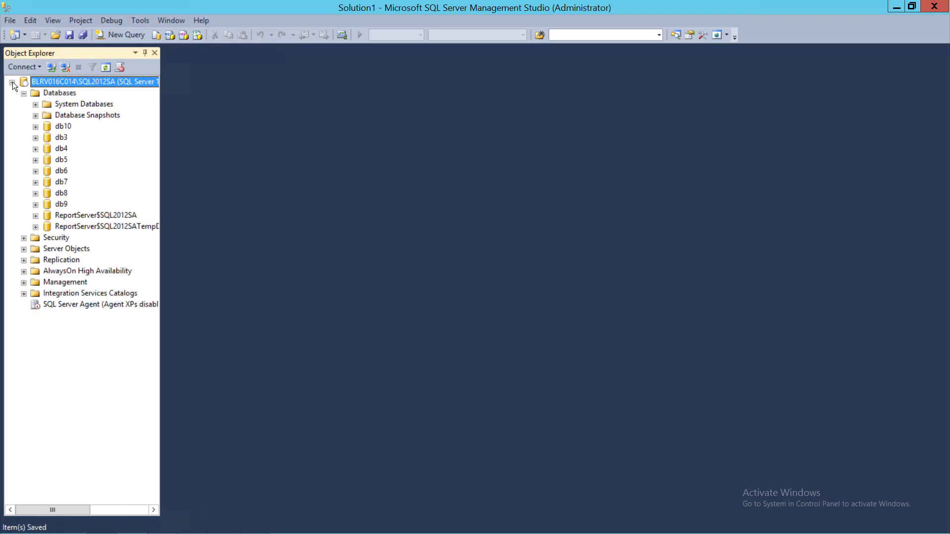